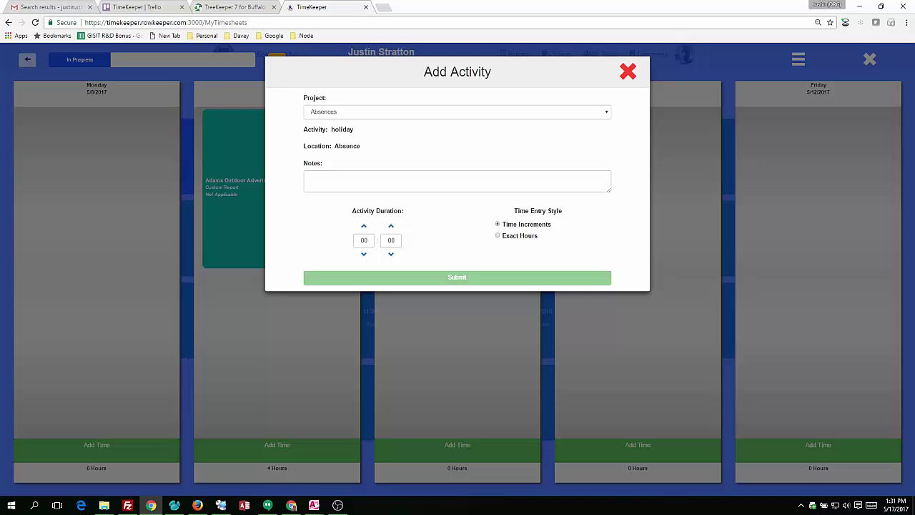
Step: Close the Add Activity form and start a new PTO request item for this week's timesheet
{"action": "left_click", "coordinate": [627, 72]}
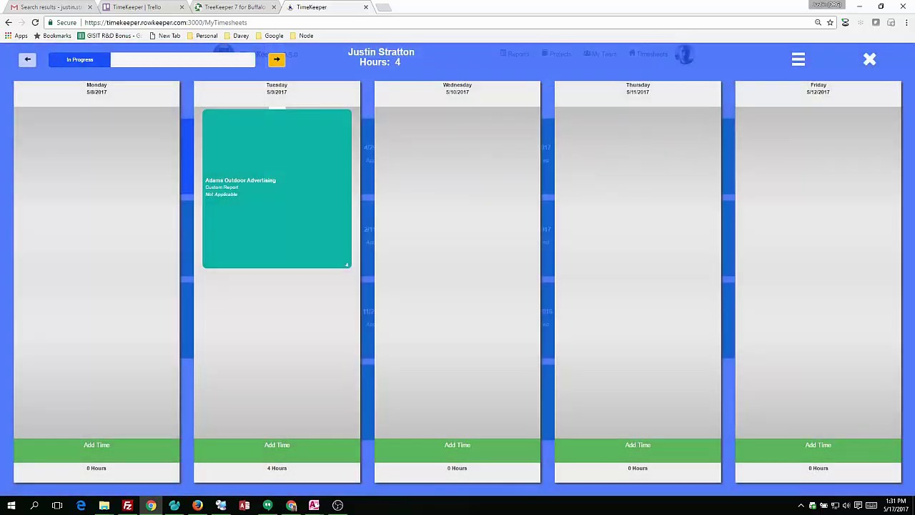
{"action": "left_click", "coordinate": [797, 59]}
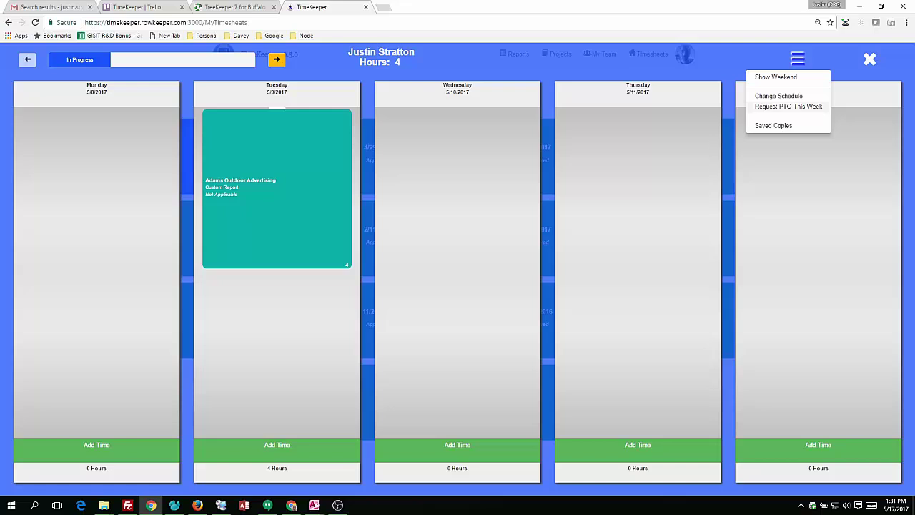
{"action": "left_click", "coordinate": [787, 106]}
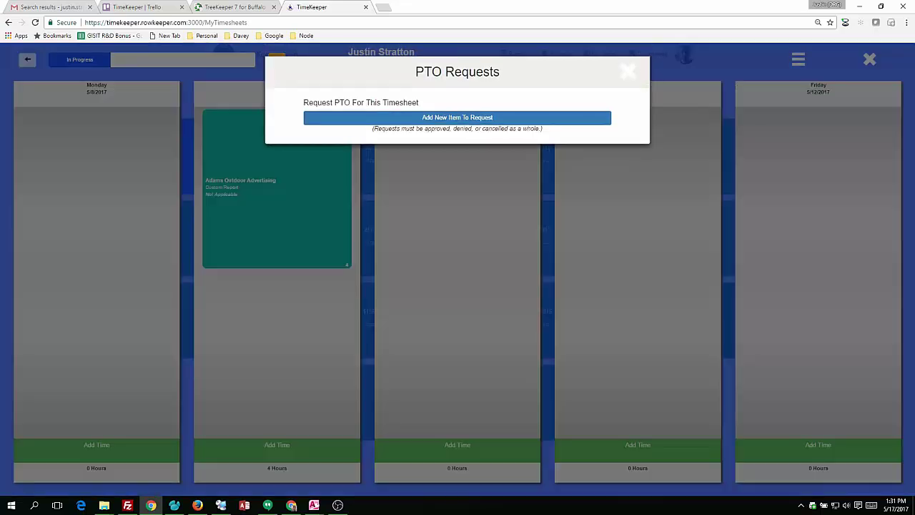
{"action": "left_click", "coordinate": [457, 117]}
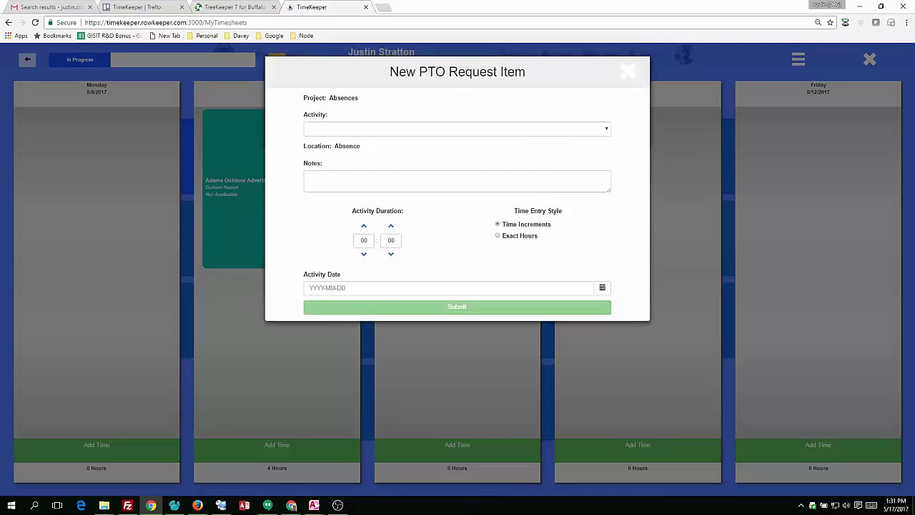
Step: Fill in the PTO item as 8 hours of vacation on 2017-05-19 and add it to the request
{"action": "left_click", "coordinate": [458, 128]}
{"action": "key", "text": "Down"}
{"action": "key", "text": "Down"}
{"action": "key", "text": "Down"}
{"action": "key", "text": "Down"}
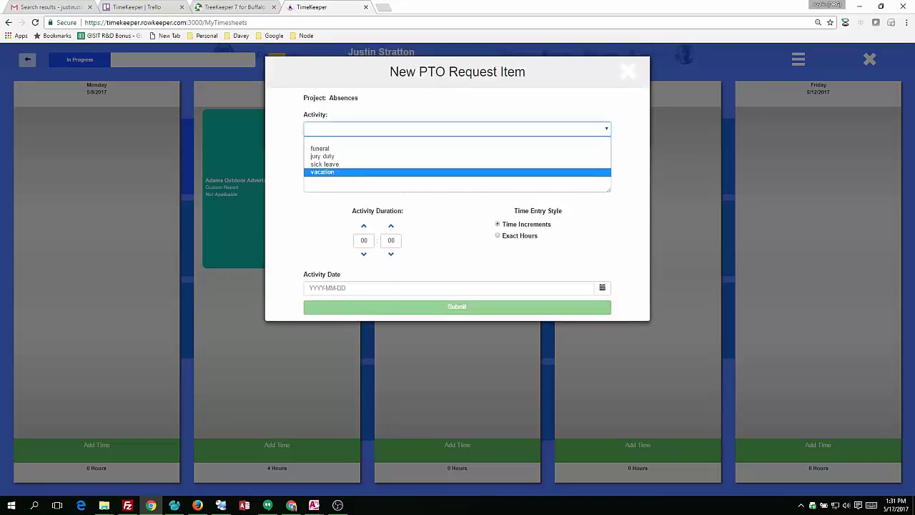
{"action": "key", "text": "Return"}
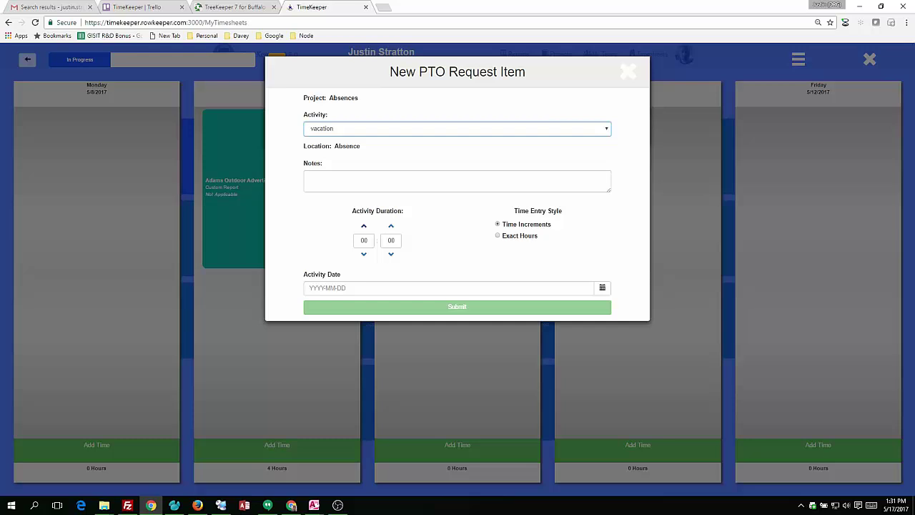
{"action": "double_click", "coordinate": [363, 225]}
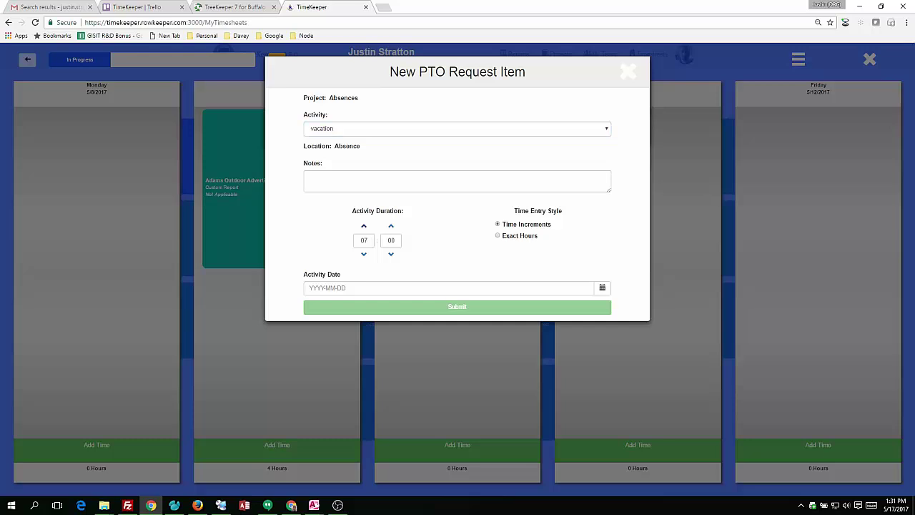
{"action": "left_click", "coordinate": [602, 288]}
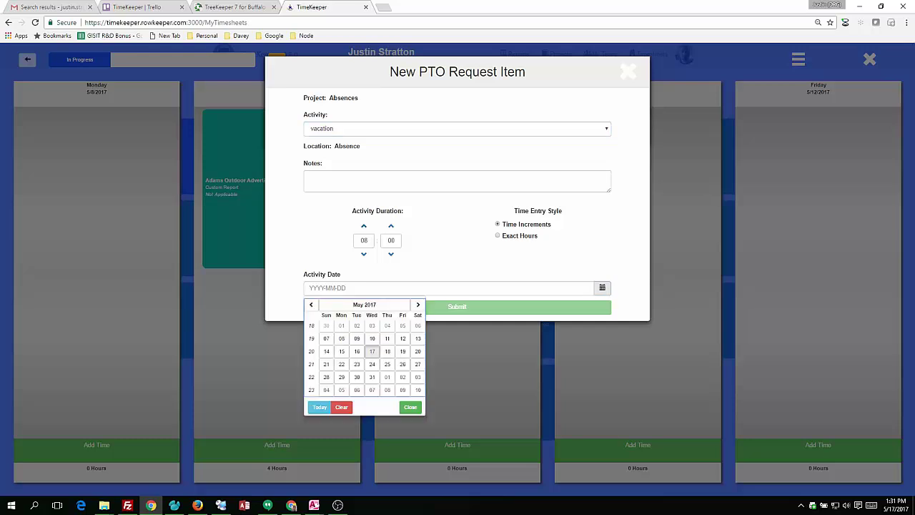
{"action": "left_click", "coordinate": [402, 337]}
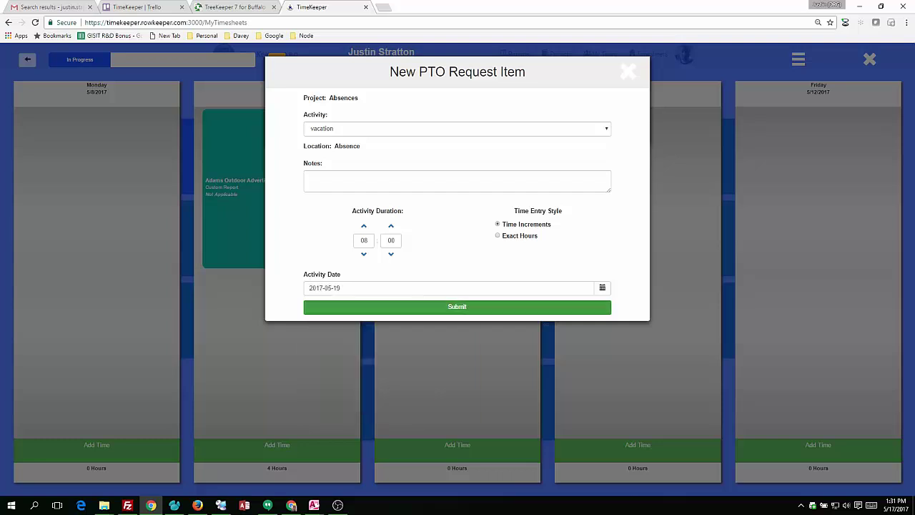
{"action": "left_click", "coordinate": [457, 306]}
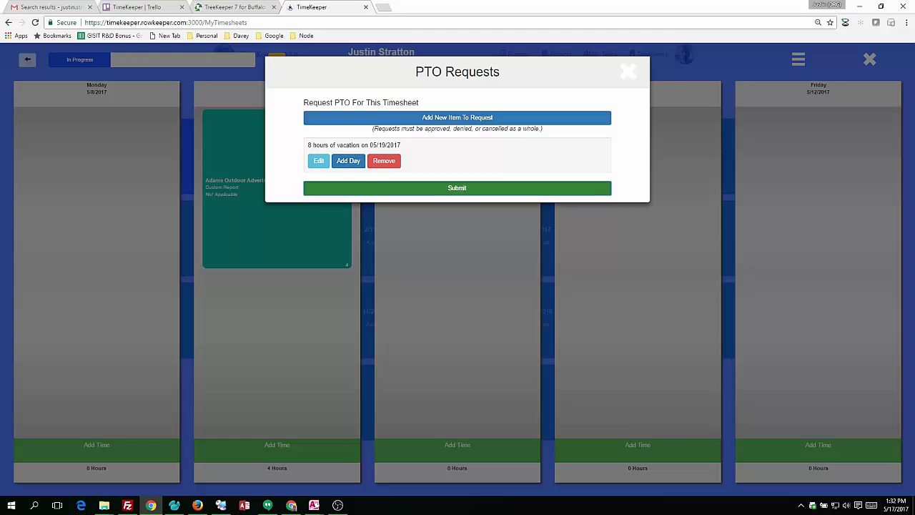
Step: Submit the timesheet's PTO request and return to the My Timesheets overview
{"action": "left_click", "coordinate": [457, 188]}
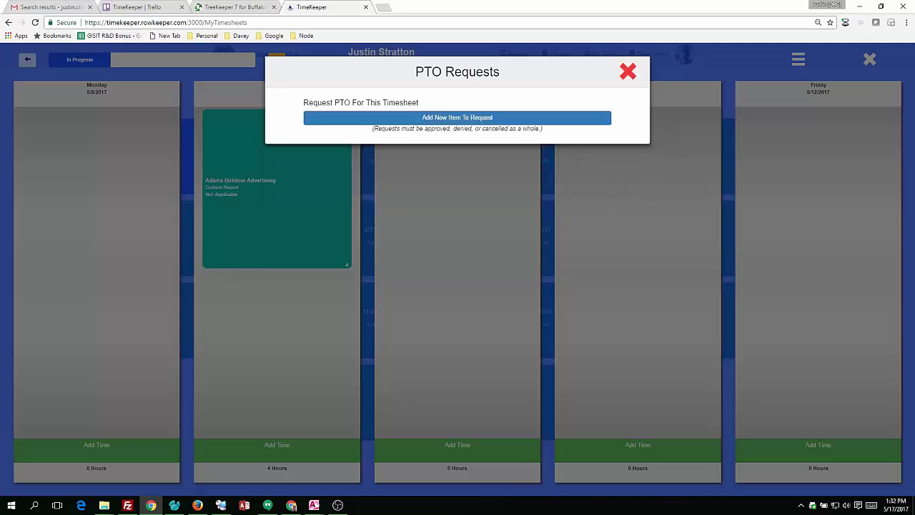
{"action": "left_click", "coordinate": [627, 71]}
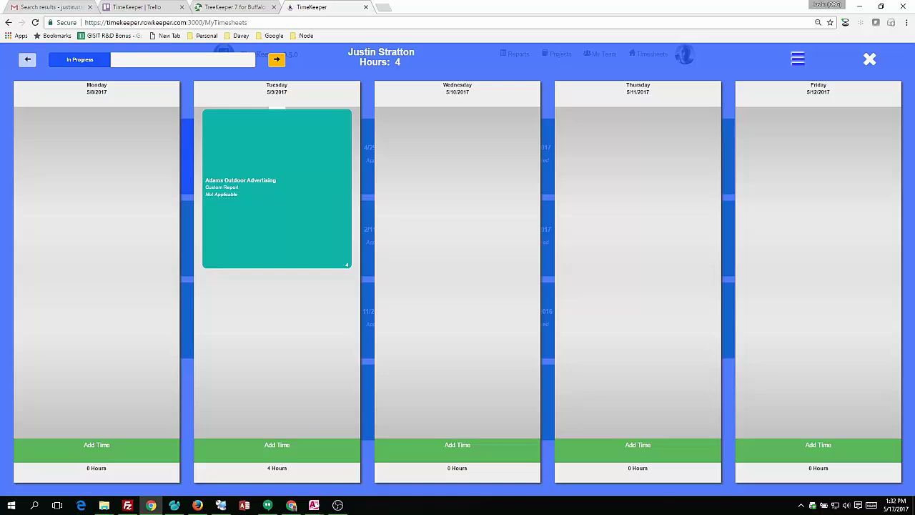
{"action": "left_click", "coordinate": [869, 58]}
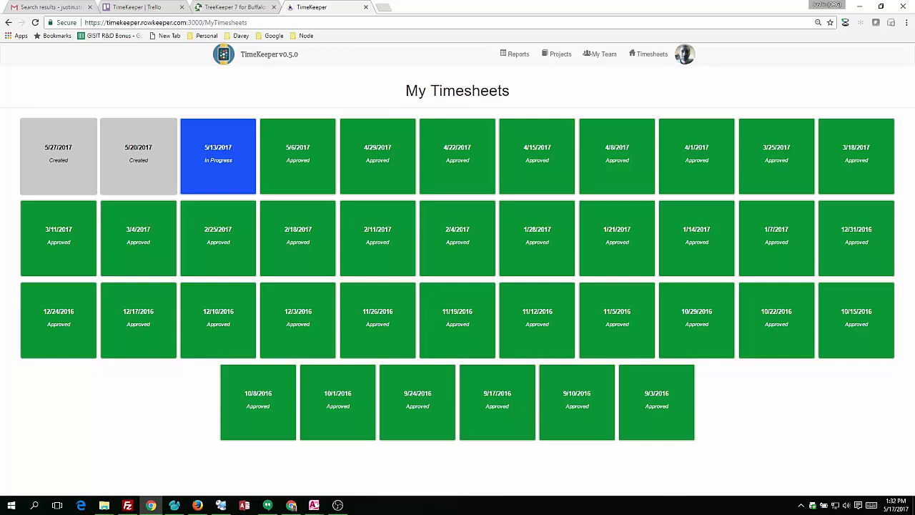
Step: Open the My Account page at its PTO Requests section
{"action": "left_click", "coordinate": [684, 54]}
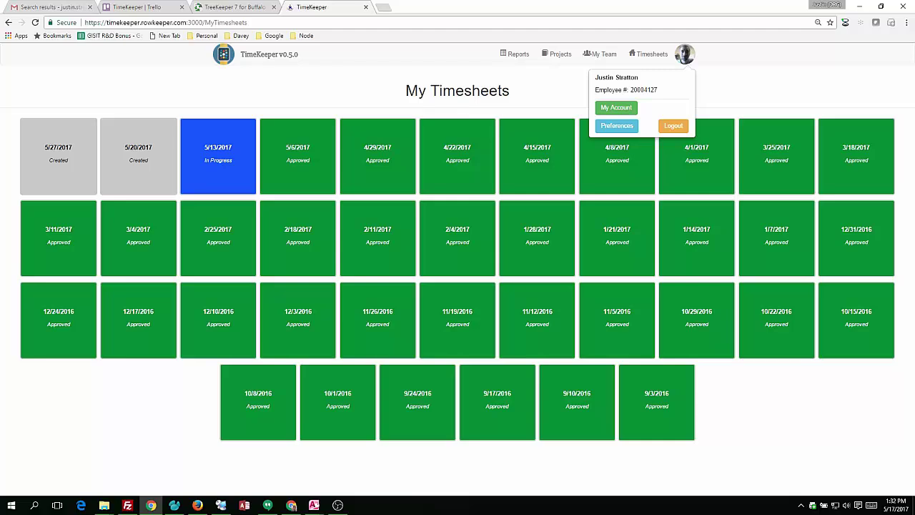
{"action": "left_click", "coordinate": [616, 108]}
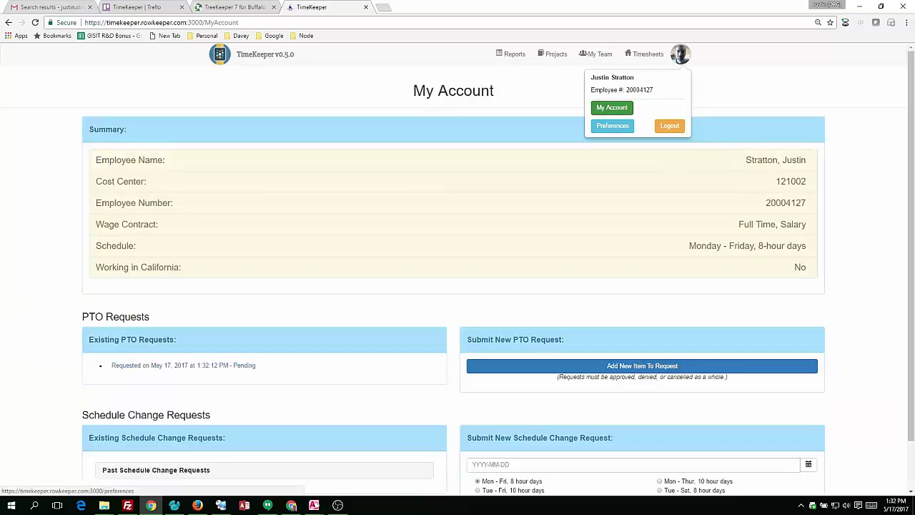
{"action": "scroll", "coordinate": [616, 107], "scroll_direction": "down", "scroll_amount": 1}
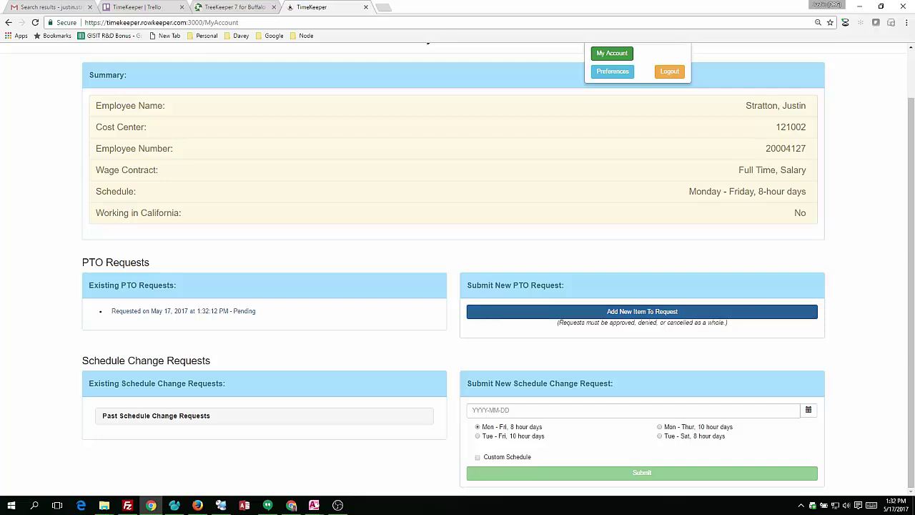
Step: Add a new PTO request item for 8 hours of vacation on 05/22/2017
{"action": "left_click", "coordinate": [642, 311]}
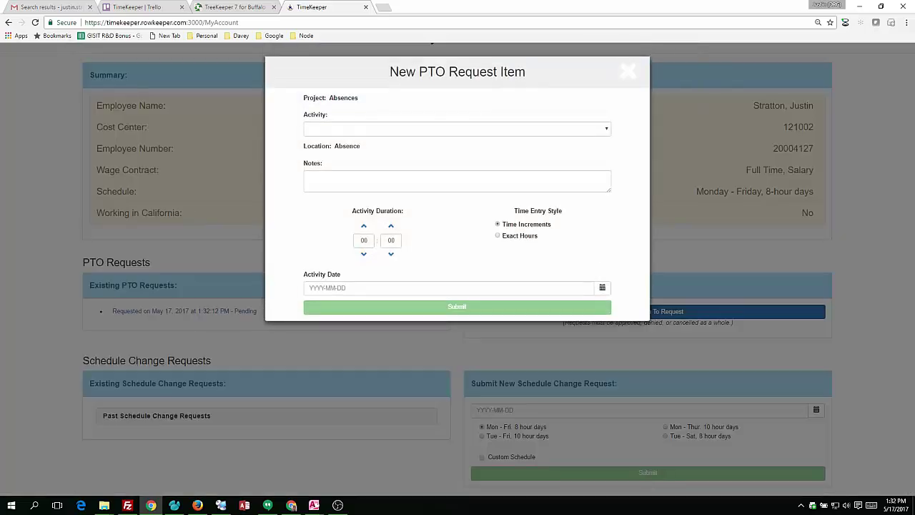
{"action": "left_click", "coordinate": [458, 129]}
{"action": "left_click", "coordinate": [458, 171]}
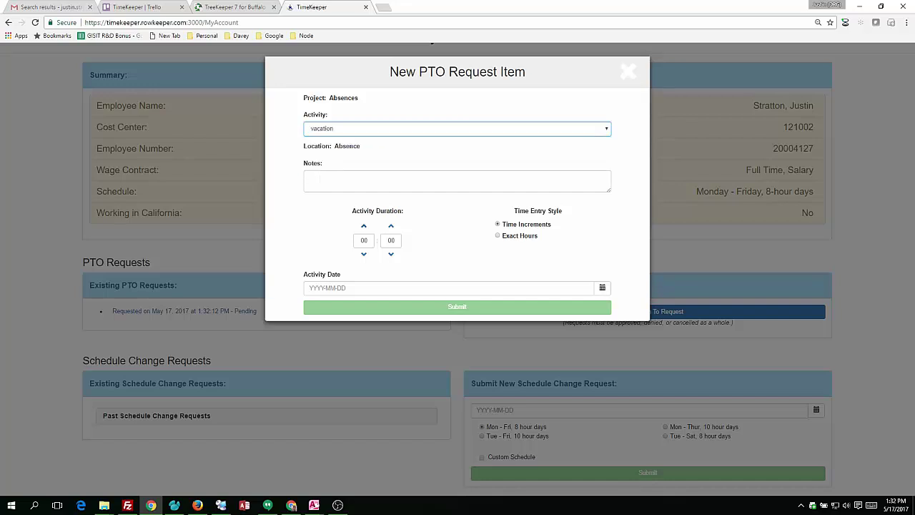
{"action": "left_click", "coordinate": [364, 226]}
{"action": "left_click", "coordinate": [364, 226]}
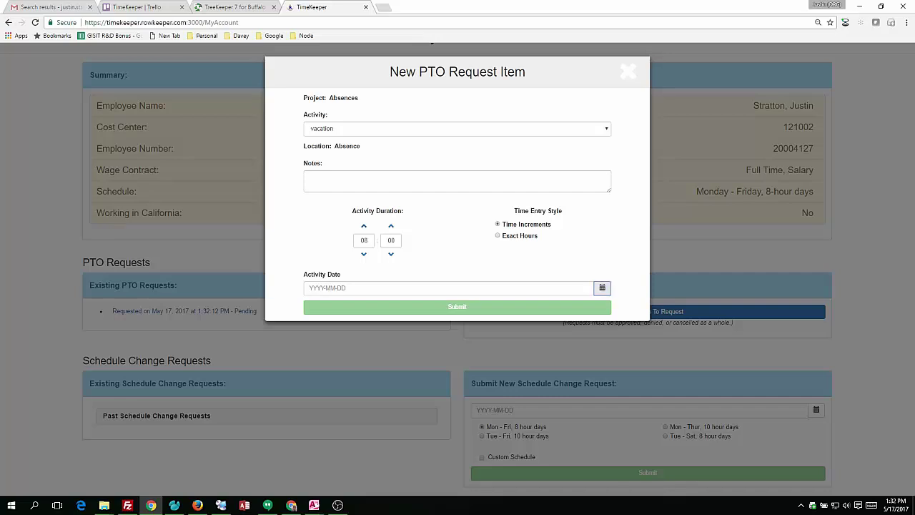
{"action": "left_click", "coordinate": [602, 288]}
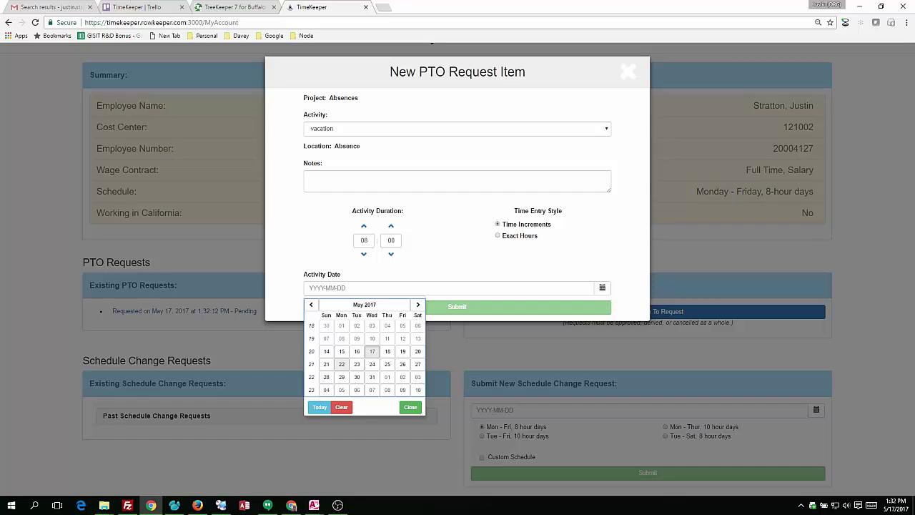
{"action": "left_click", "coordinate": [341, 364]}
{"action": "left_click", "coordinate": [477, 307]}
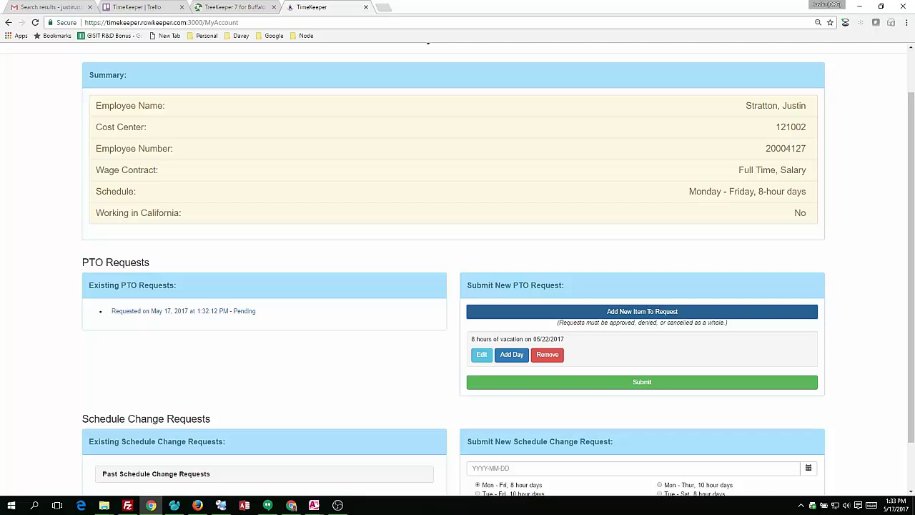
Step: Extend the vacation item day by day through 05/26/2017 and submit the PTO request
{"action": "scroll", "coordinate": [511, 321], "scroll_direction": "down", "scroll_amount": 1}
{"action": "left_click", "coordinate": [512, 307]}
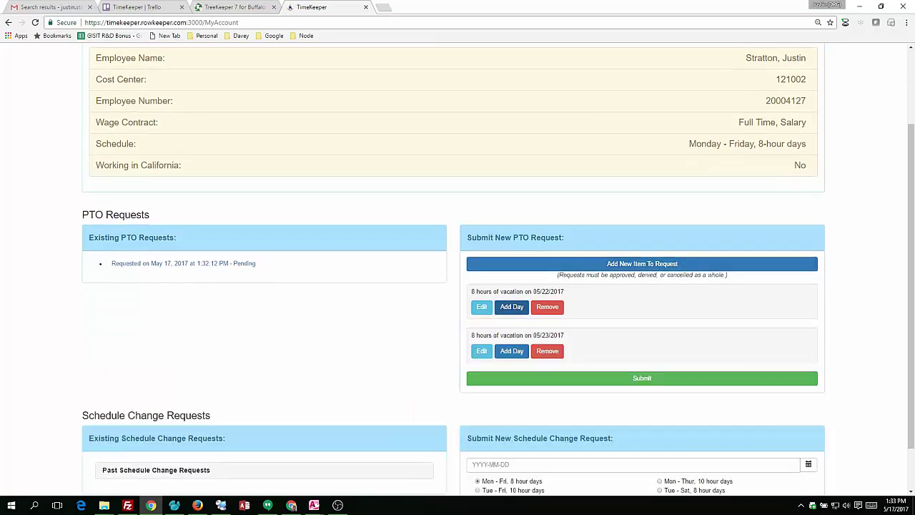
{"action": "scroll", "coordinate": [512, 322], "scroll_direction": "down", "scroll_amount": 1}
{"action": "left_click", "coordinate": [512, 303]}
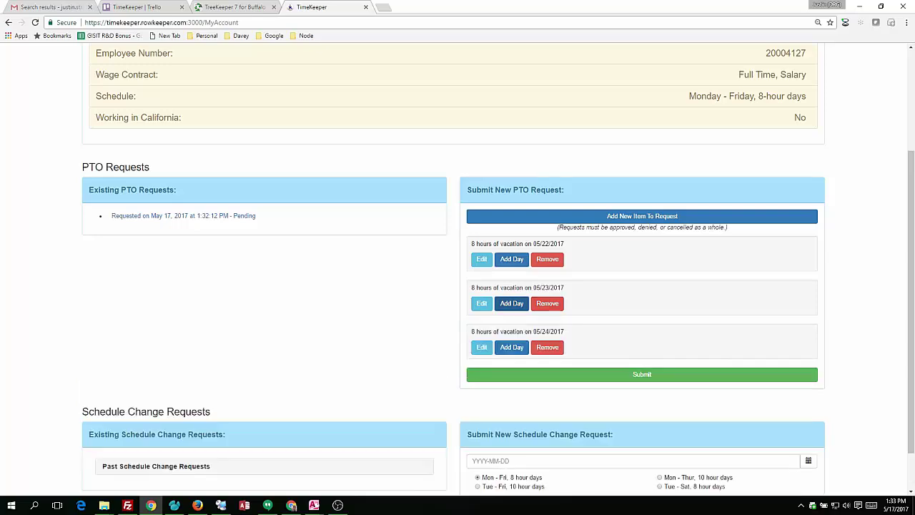
{"action": "scroll", "coordinate": [511, 322], "scroll_direction": "down", "scroll_amount": 1}
{"action": "left_click", "coordinate": [512, 299]}
{"action": "scroll", "coordinate": [511, 322], "scroll_direction": "down", "scroll_amount": 1}
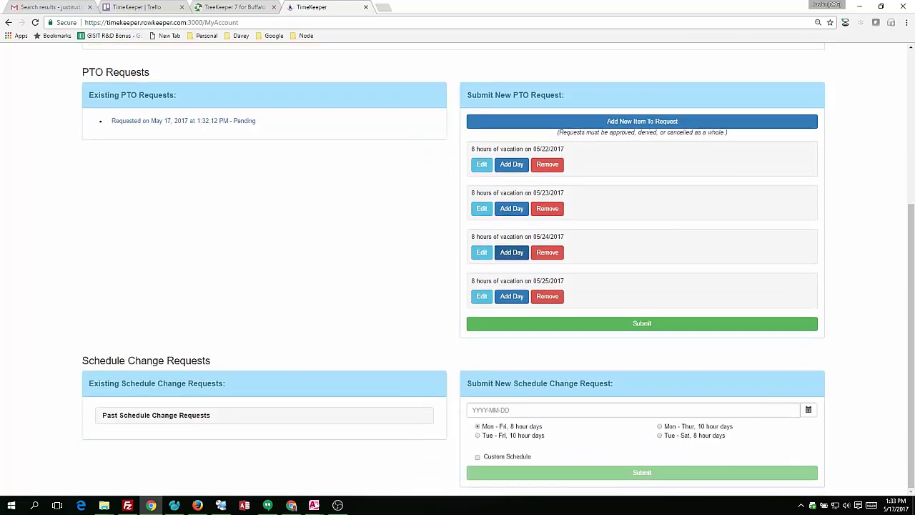
{"action": "left_click", "coordinate": [512, 295]}
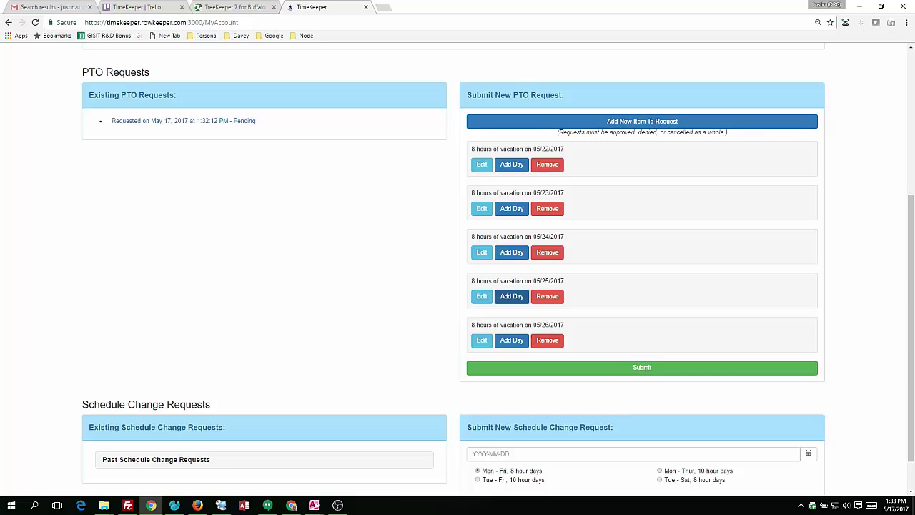
{"action": "left_click", "coordinate": [642, 367]}
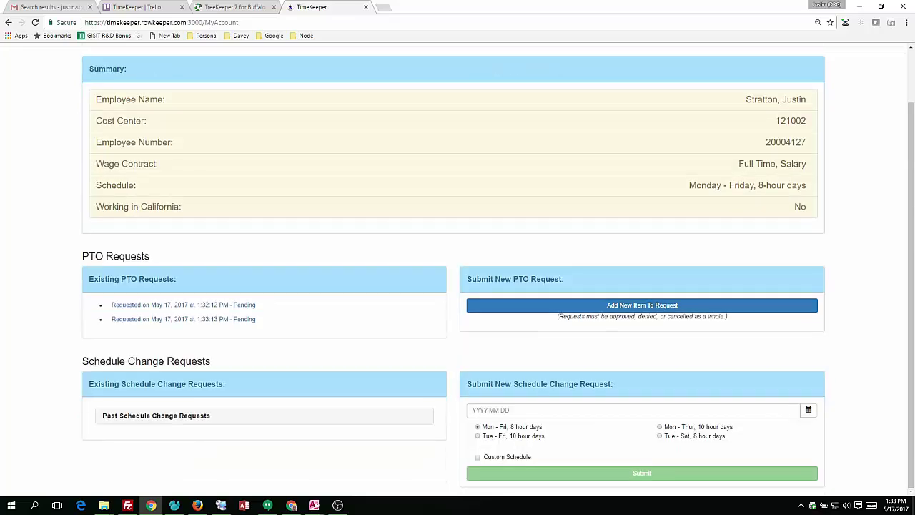
Step: Check the details of the first existing PTO request, then collapse it
{"action": "left_click", "coordinate": [183, 304]}
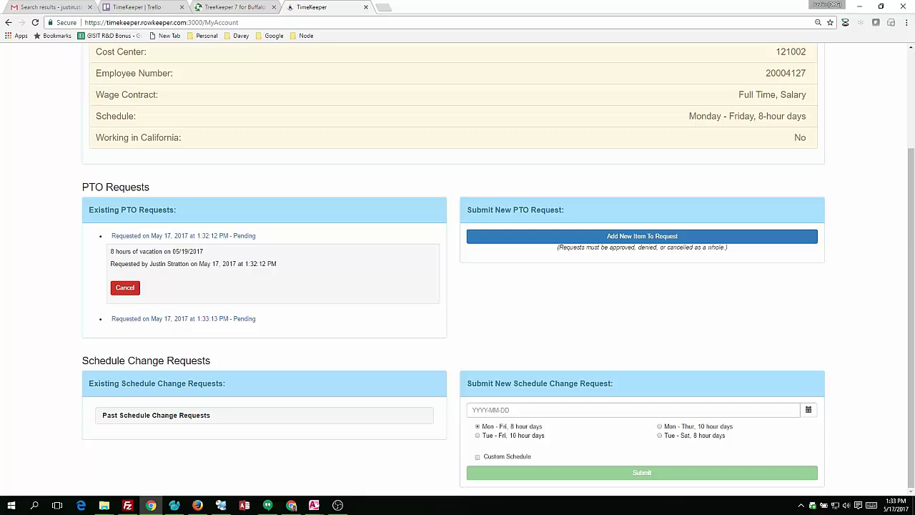
{"action": "left_click", "coordinate": [183, 236]}
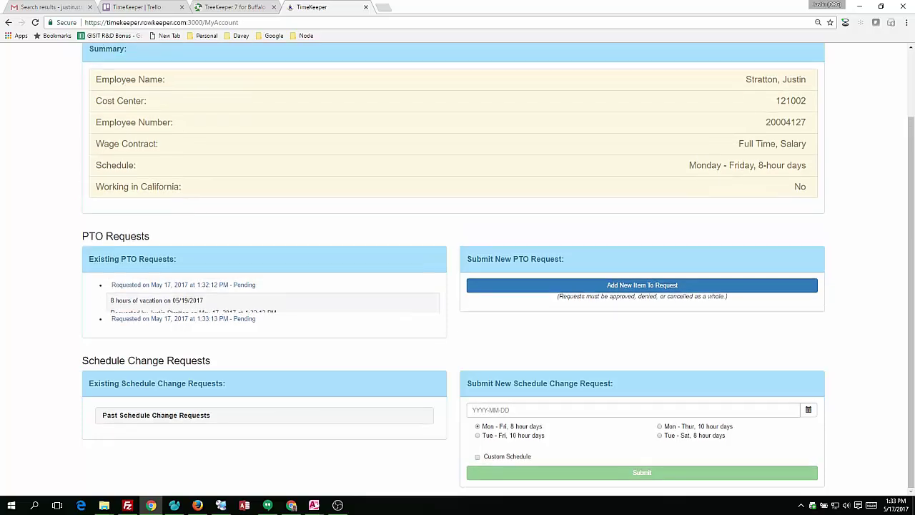
Step: Log out of the current account
{"action": "scroll", "coordinate": [458, 272], "scroll_direction": "up", "scroll_amount": 1}
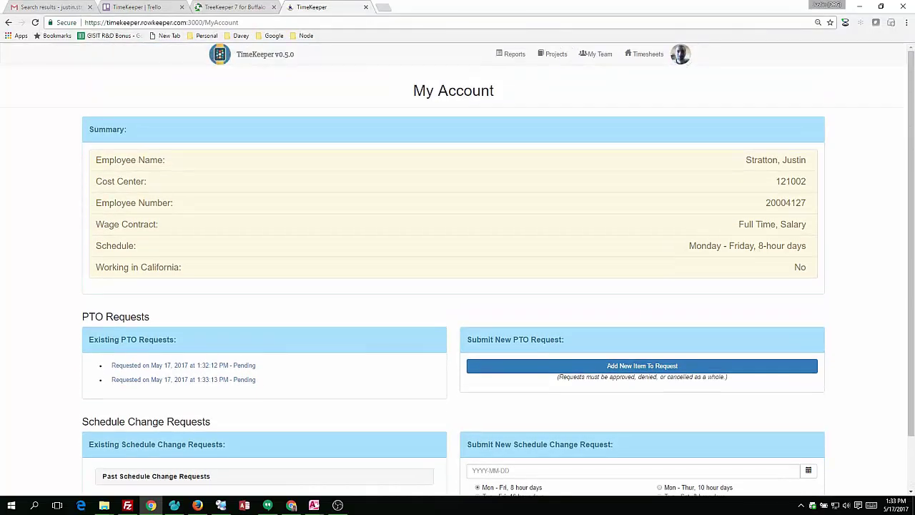
{"action": "left_click", "coordinate": [679, 54]}
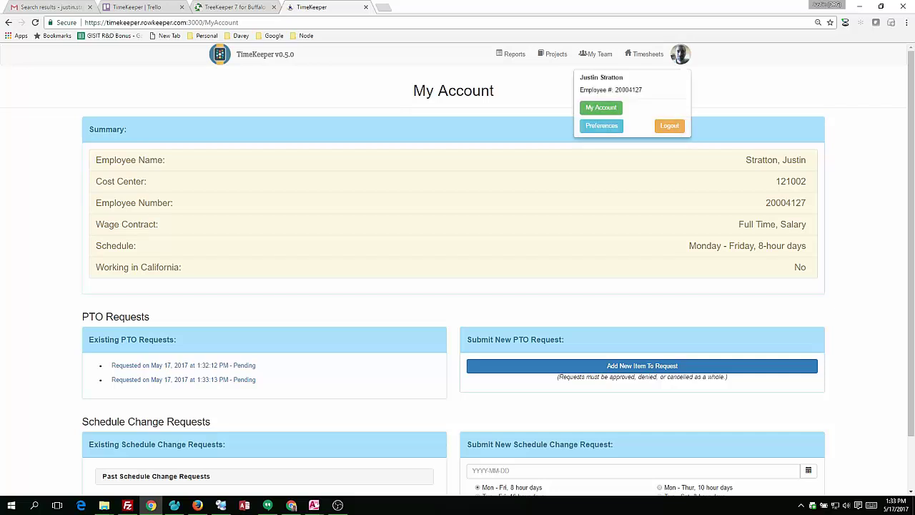
{"action": "left_click", "coordinate": [669, 125]}
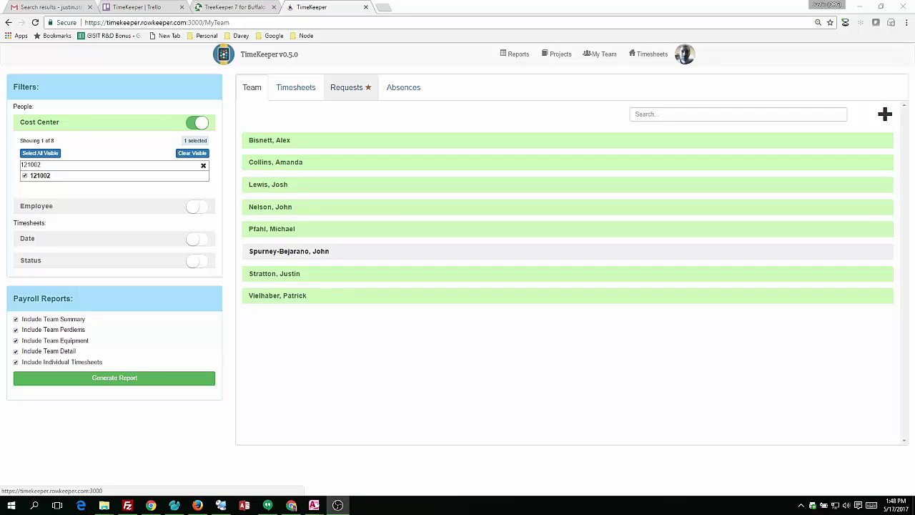
Step: Examine the team's pending PTO requests, expanding the details of the first two entries
{"action": "left_click", "coordinate": [348, 87]}
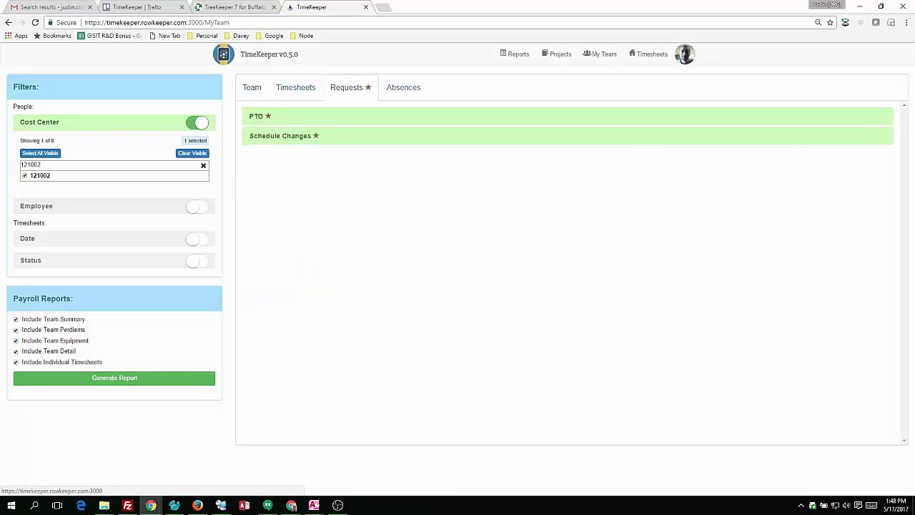
{"action": "left_click", "coordinate": [257, 116]}
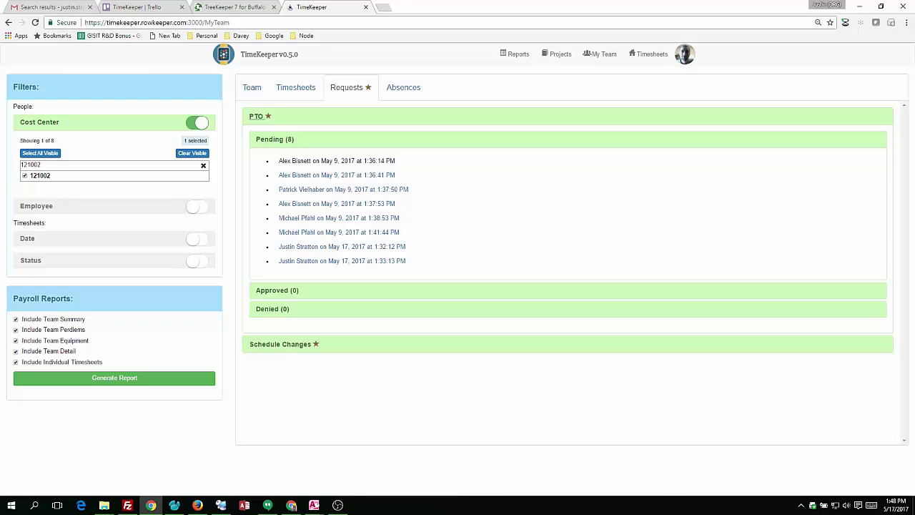
{"action": "left_click", "coordinate": [335, 160]}
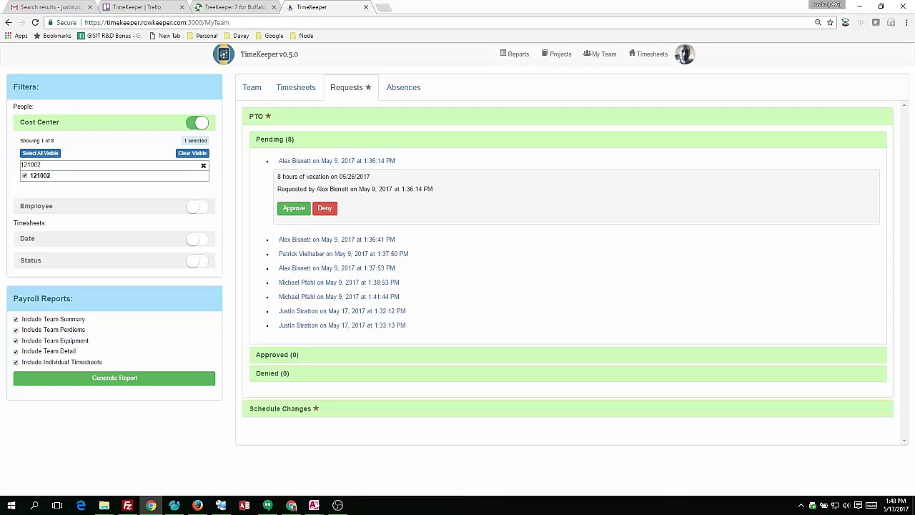
{"action": "left_click", "coordinate": [300, 239]}
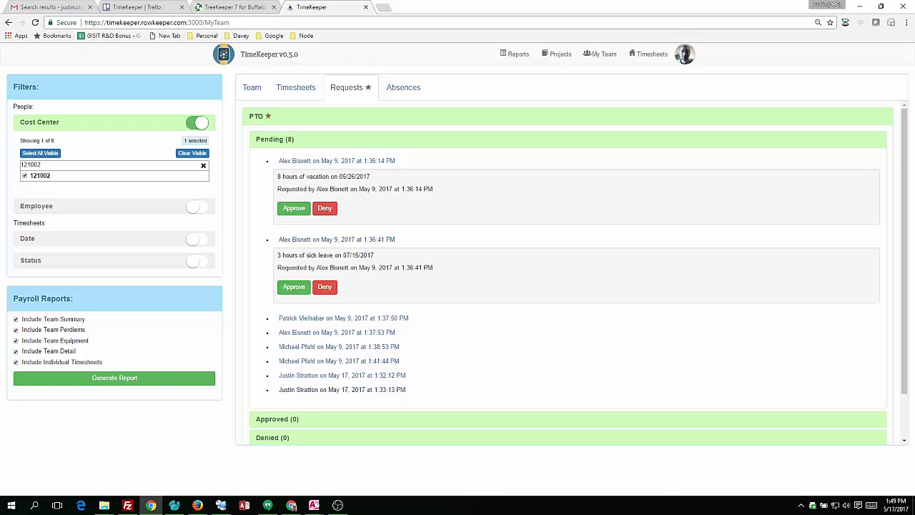
Step: Expand the last request in the team's pending PTO list and review its requested days
{"action": "left_click", "coordinate": [341, 389]}
{"action": "scroll", "coordinate": [342, 389], "scroll_direction": "down", "scroll_amount": 2}
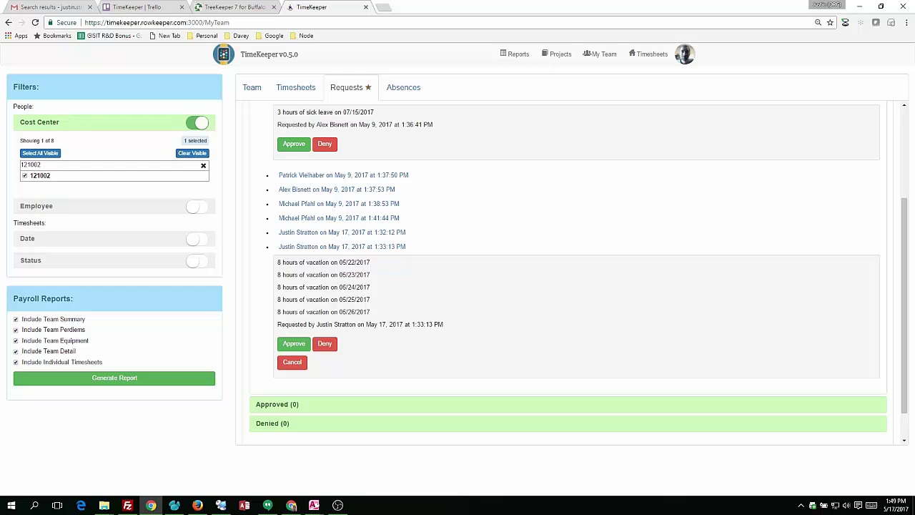
{"action": "scroll", "coordinate": [572, 272], "scroll_direction": "up", "scroll_amount": 2}
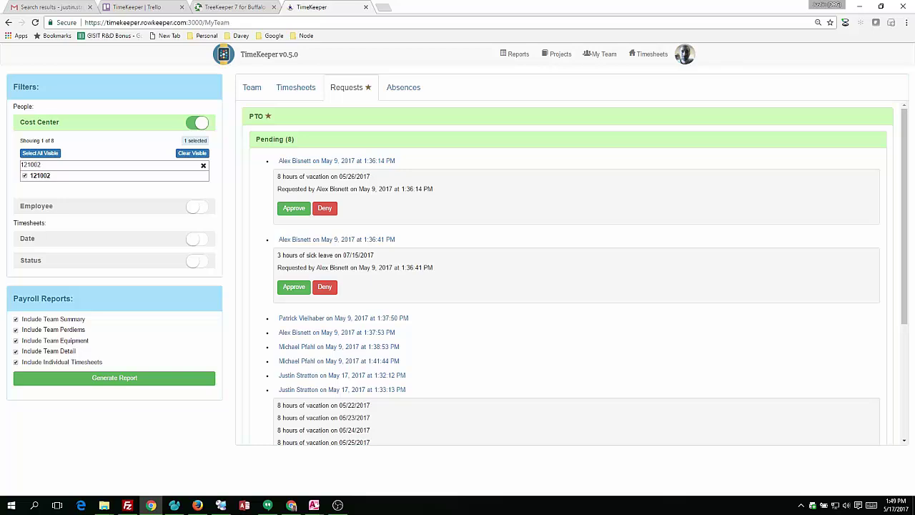
Step: Approve the pending vacation request for 05/26/2017 from the first employee's in-progress 5/27/2017 timesheet, then close the timesheet
{"action": "left_click", "coordinate": [295, 87]}
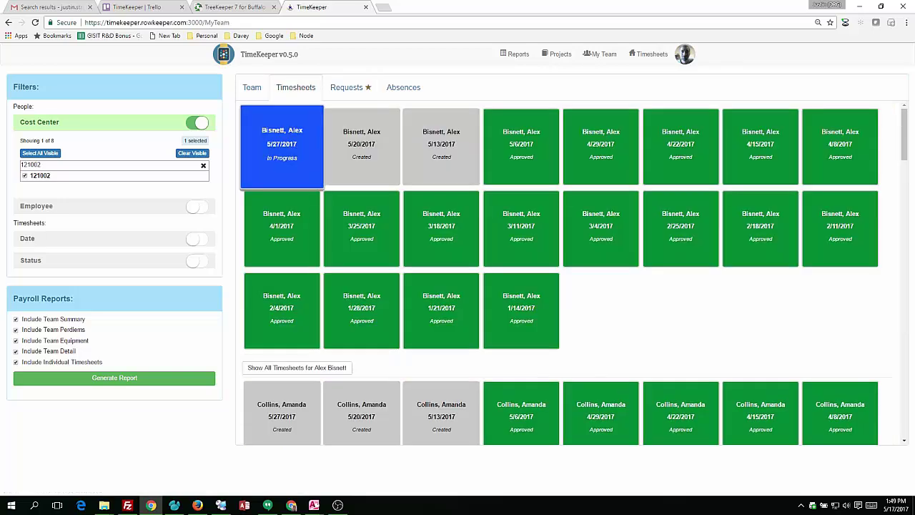
{"action": "left_click", "coordinate": [282, 147]}
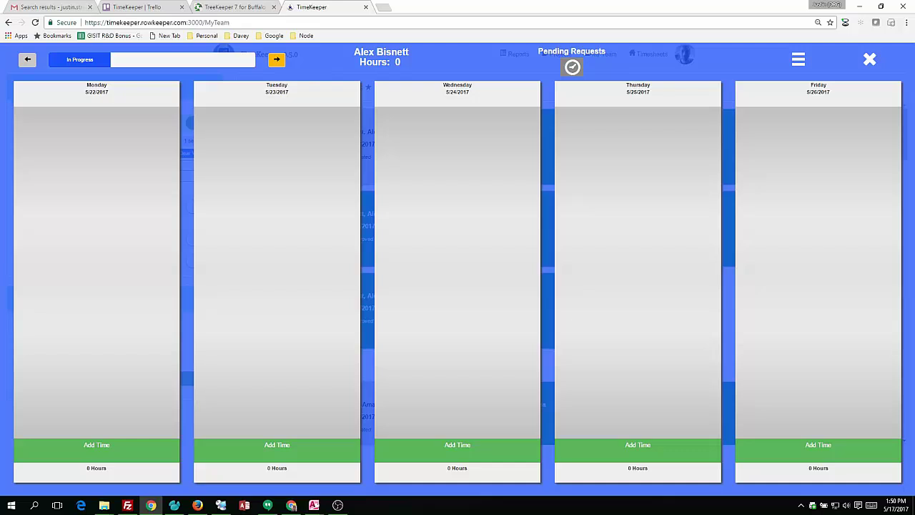
{"action": "left_click", "coordinate": [572, 66]}
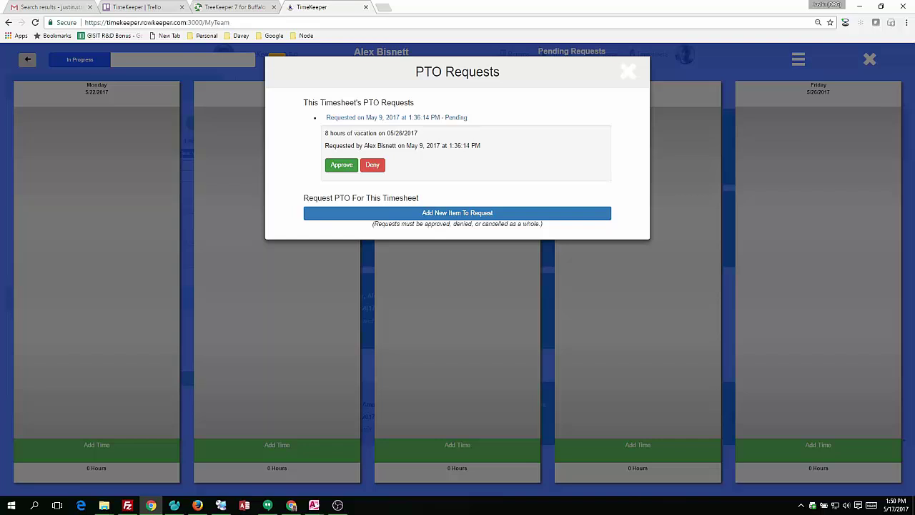
{"action": "left_click", "coordinate": [341, 165]}
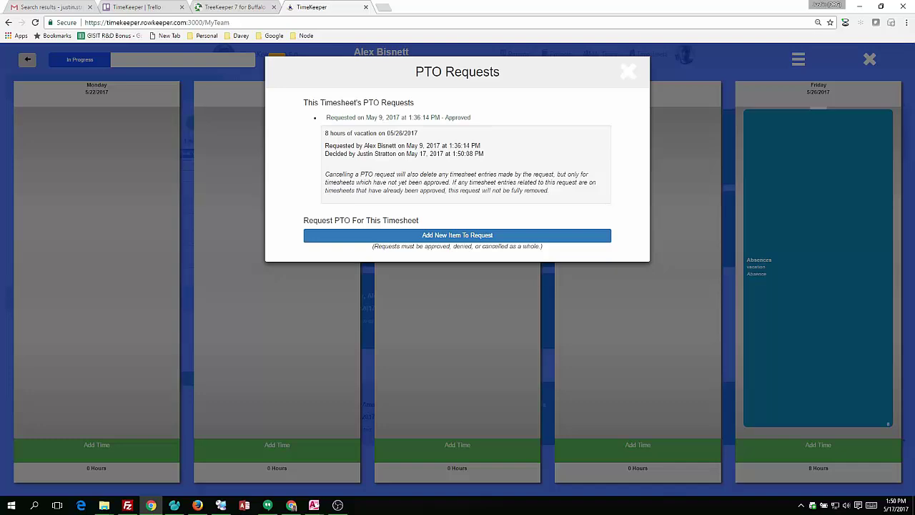
{"action": "left_click", "coordinate": [628, 71]}
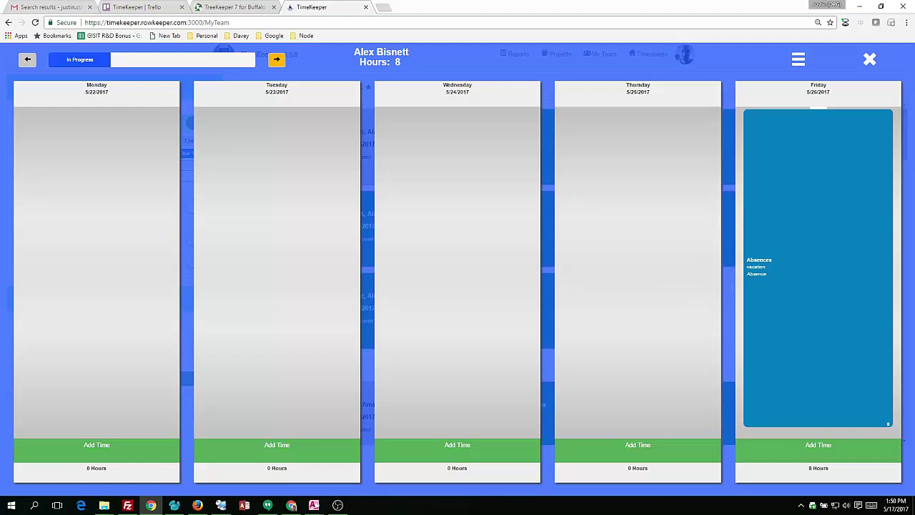
{"action": "left_click", "coordinate": [869, 59]}
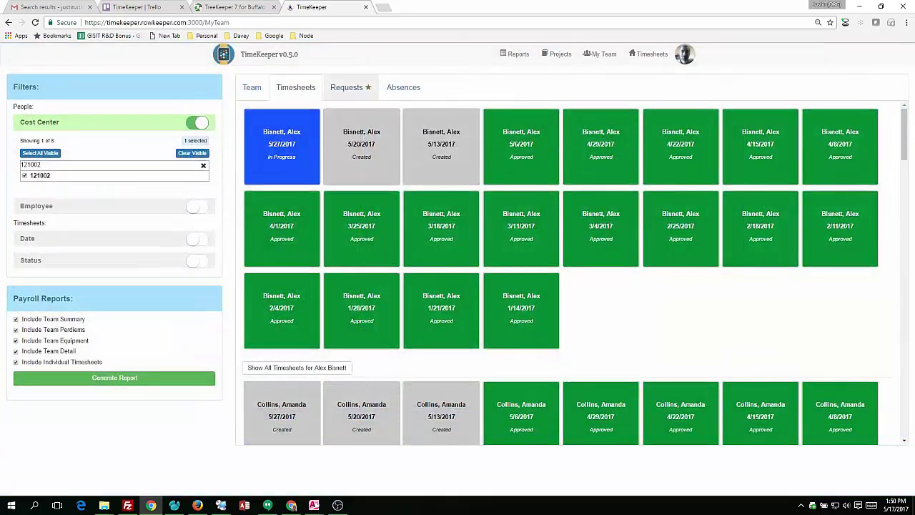
Step: Review the team's remaining PTO requests and the absence calendar, checking the breakdown of hours for 5/26/17
{"action": "left_click", "coordinate": [350, 87]}
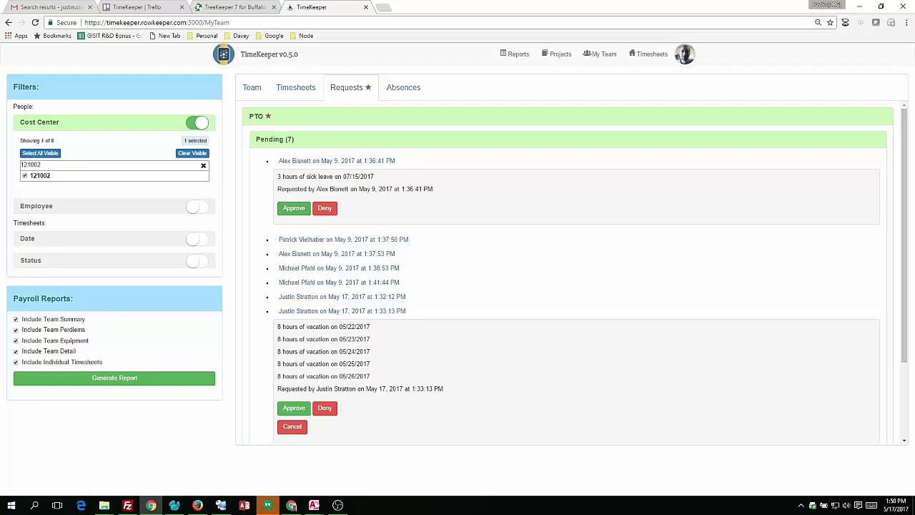
{"action": "left_click", "coordinate": [403, 87]}
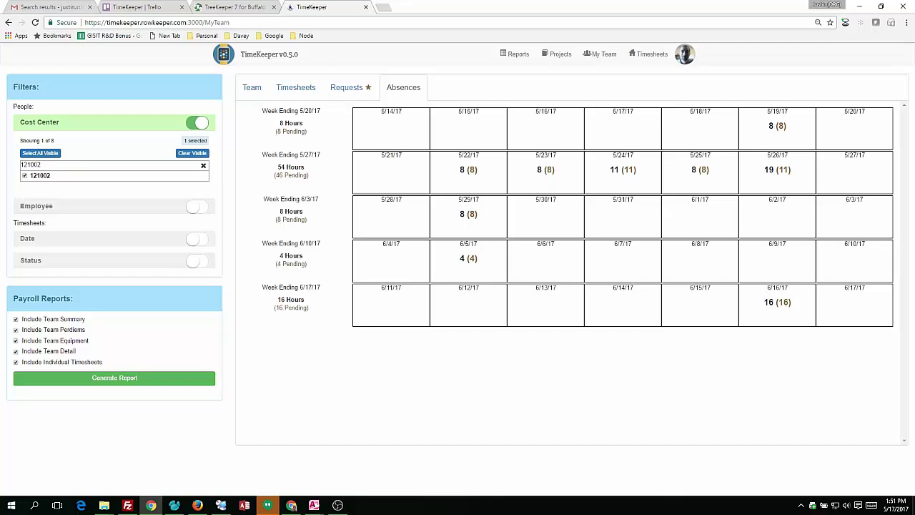
{"action": "mouse_move", "coordinate": [777, 171]}
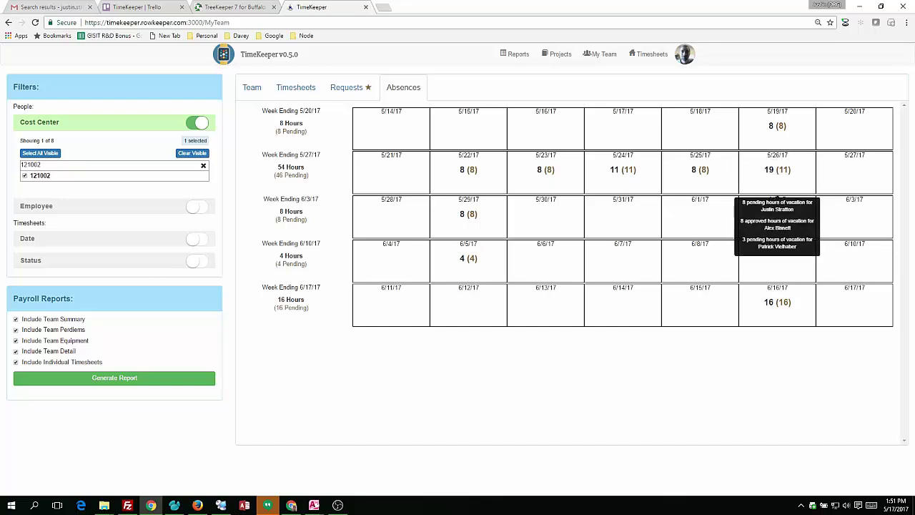